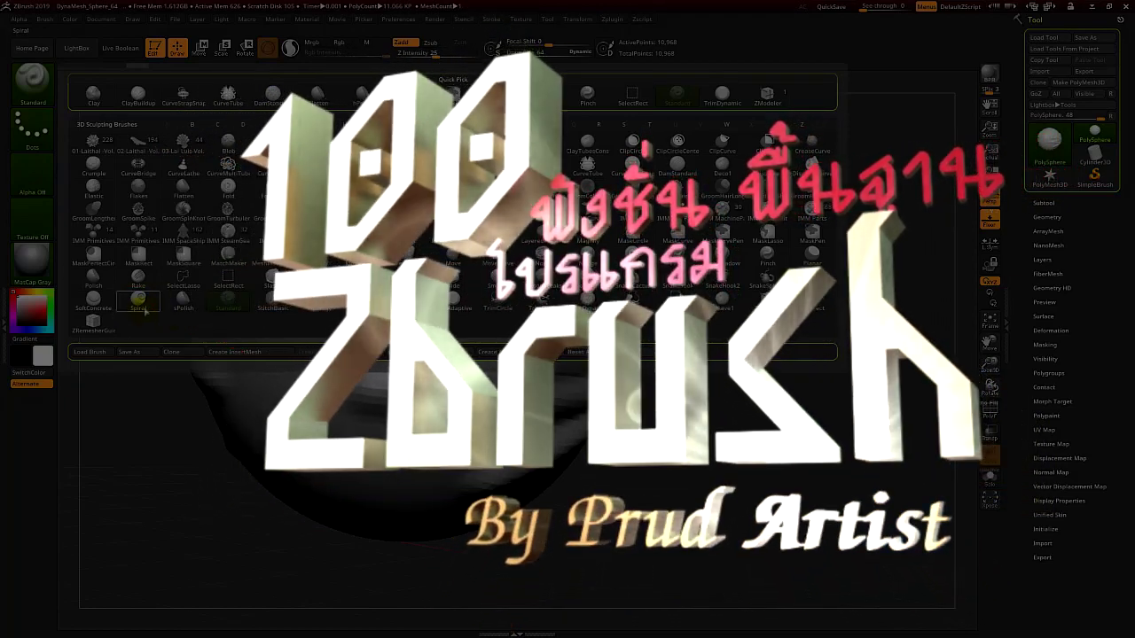
Step: Select the Spiral brush from the 3D Sculpting Brushes library
click(139, 301)
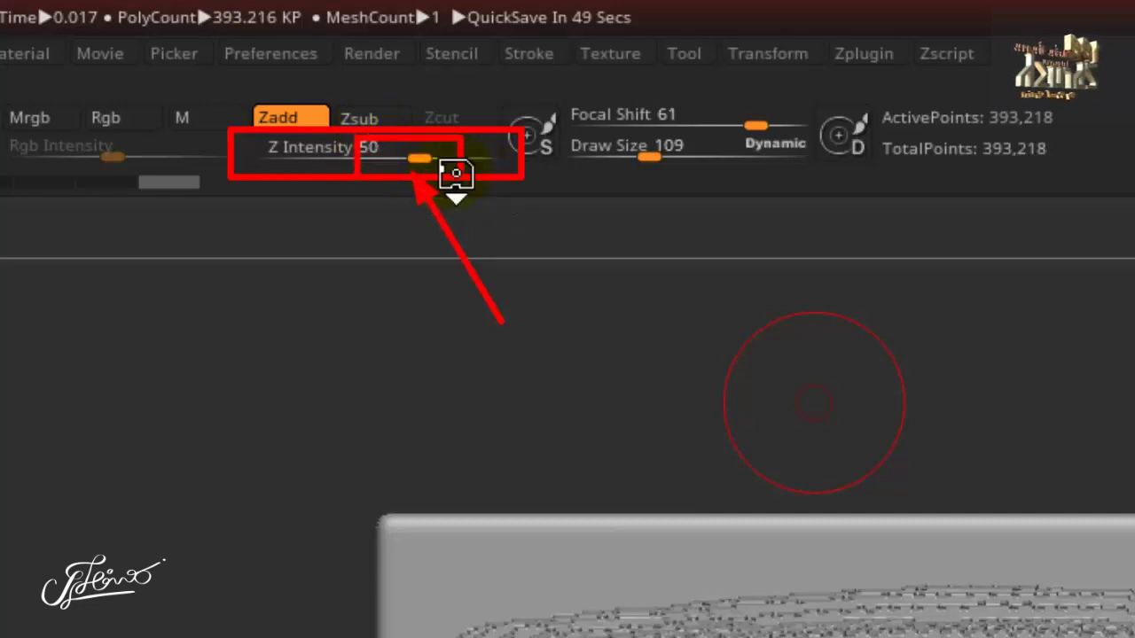
Step: Set Z Intensity to 100 and sculpt a deep horizontal stroke across the lower cube face
drag(425, 159, 487, 161)
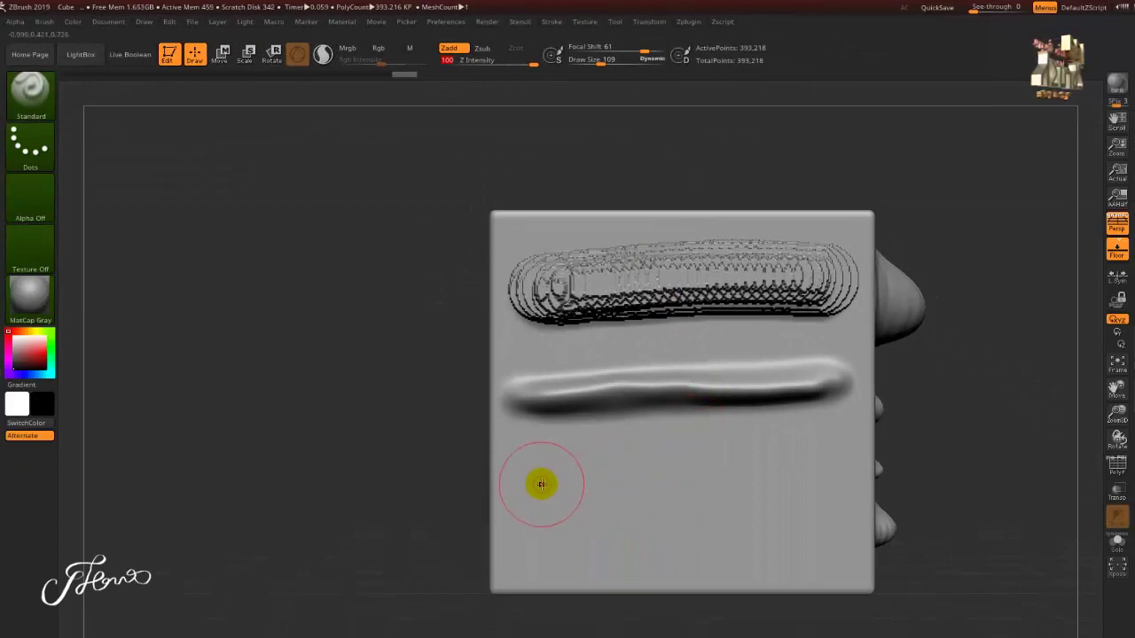
mouse_move(537, 480)
mouse_down()
mouse_move(831, 460)
mouse_move(516, 477)
mouse_up()
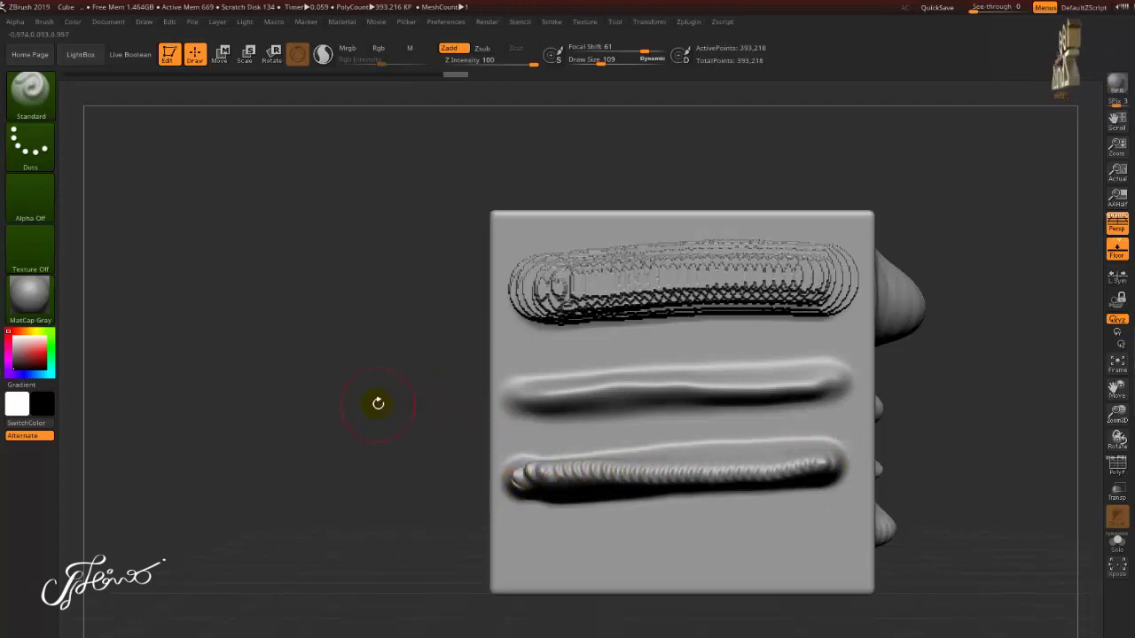
mouse_move(379, 400)
mouse_down()
mouse_move(439, 393)
mouse_move(431, 400)
mouse_up()
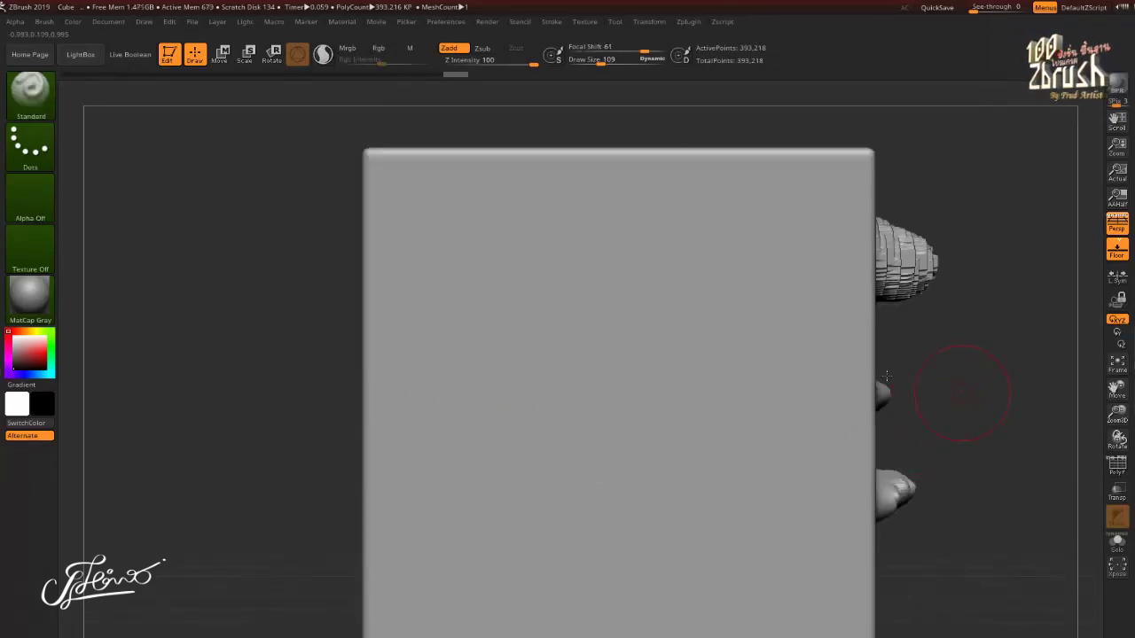
alt+drag(886, 377, 679, 400)
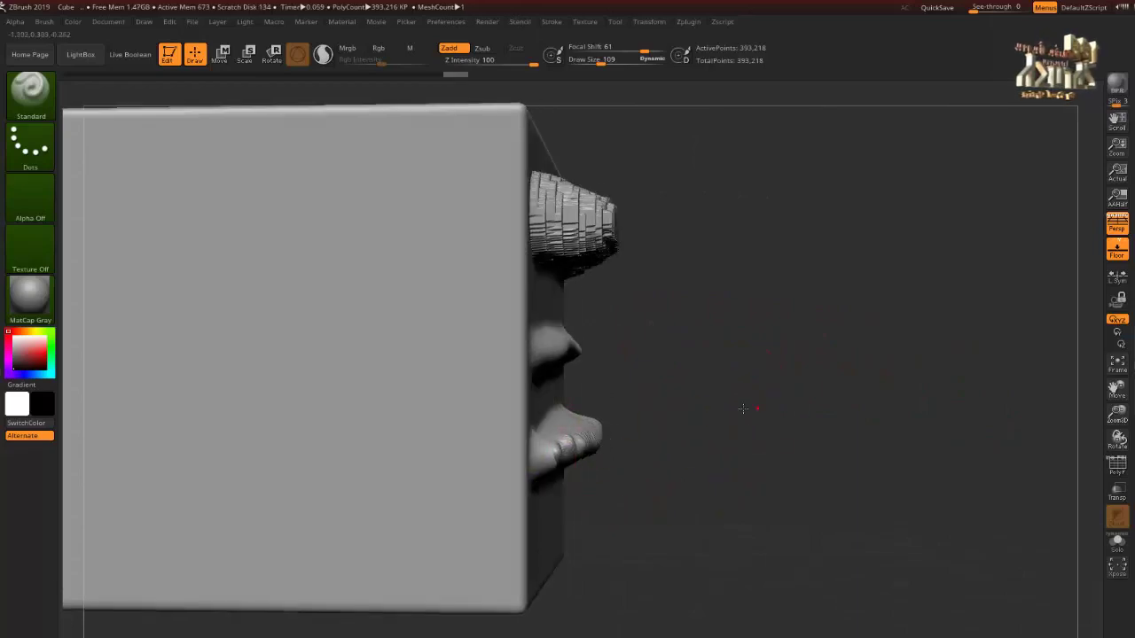
drag(760, 408, 754, 408)
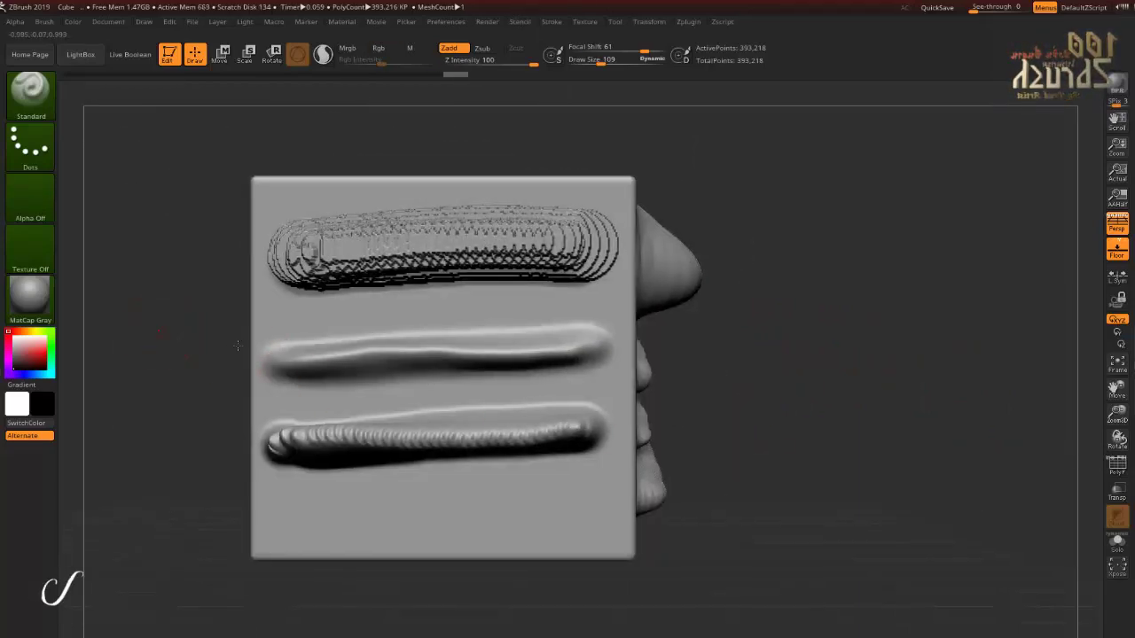
alt+drag(206, 342, 352, 344)
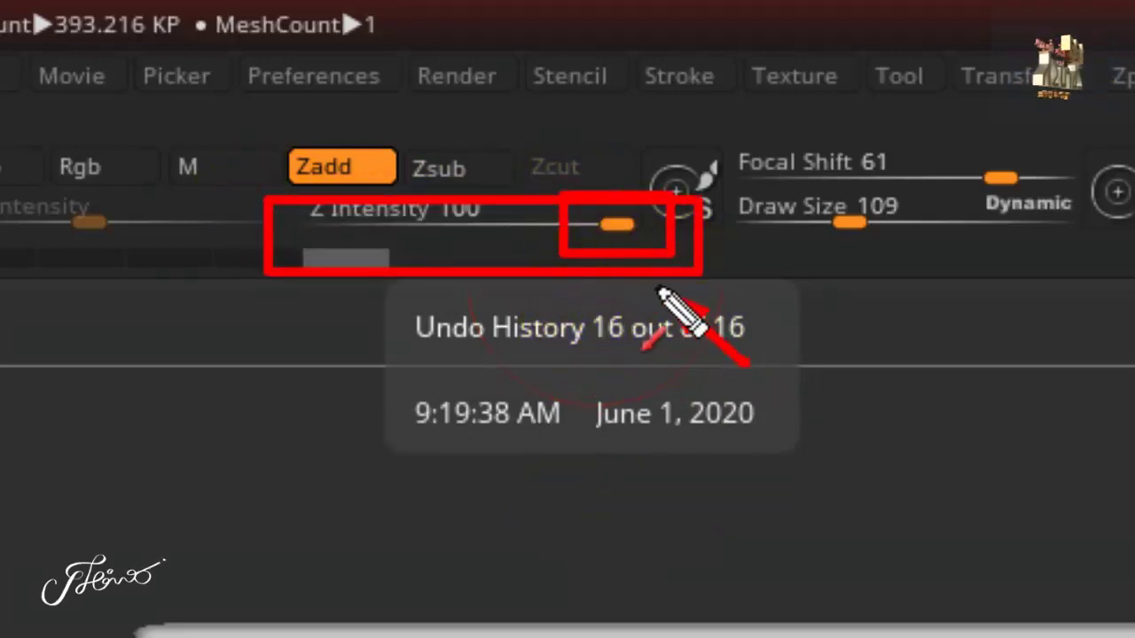
Step: Drop Z Intensity to 14 and sculpt a faint stroke along the bottom of the face
click(610, 343)
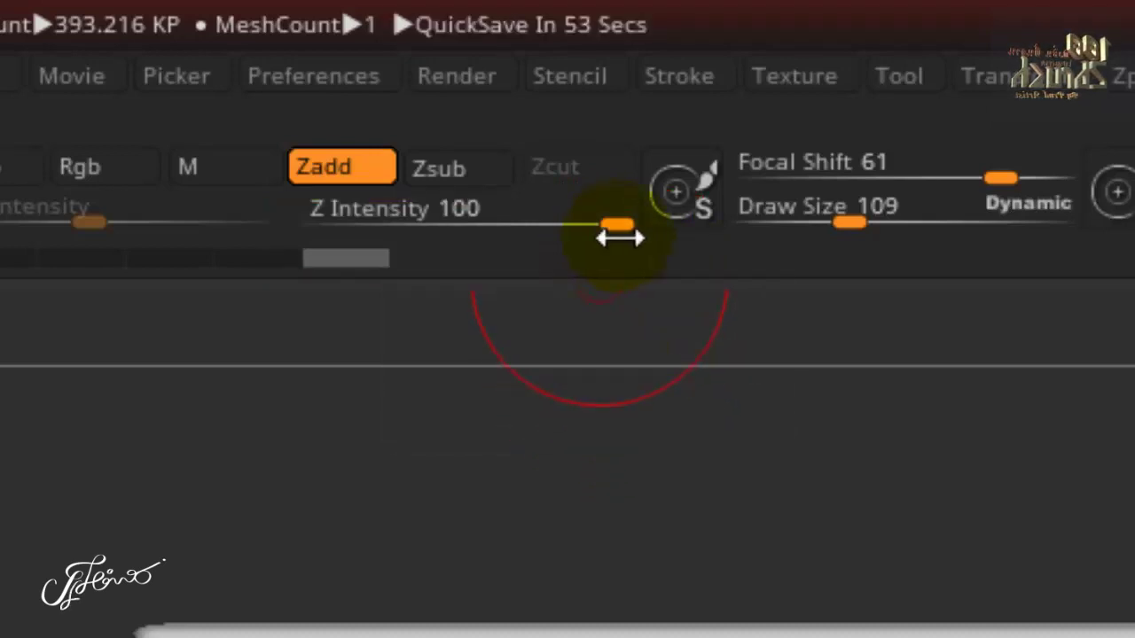
mouse_move(611, 222)
mouse_down()
mouse_move(415, 226)
mouse_move(425, 226)
mouse_up()
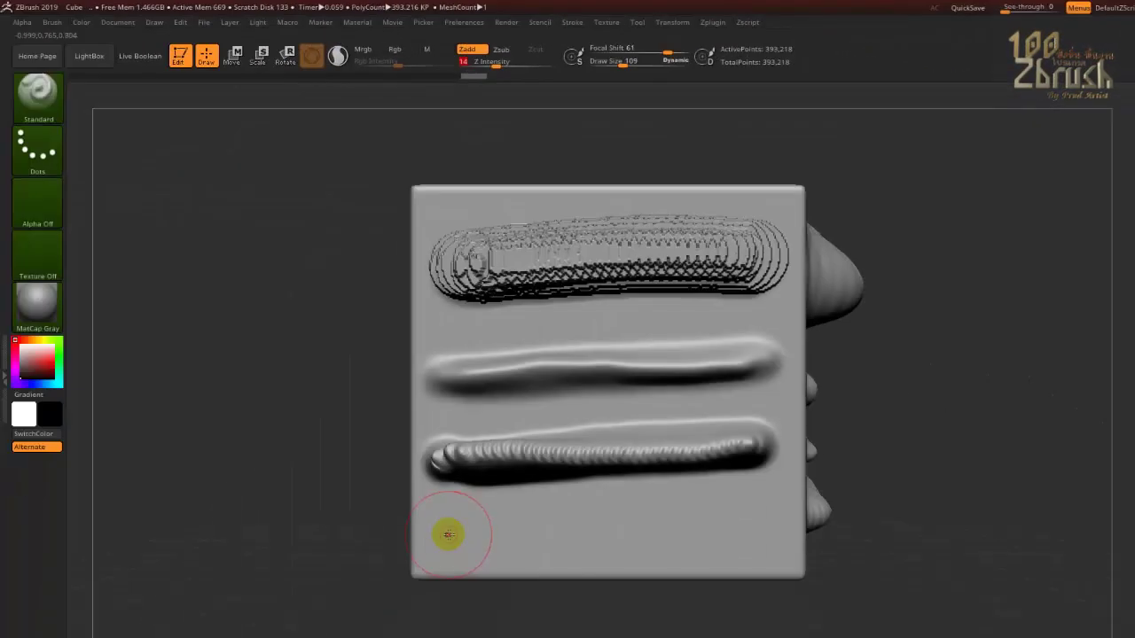
mouse_move(448, 535)
mouse_down()
mouse_move(778, 514)
mouse_move(430, 532)
mouse_up()
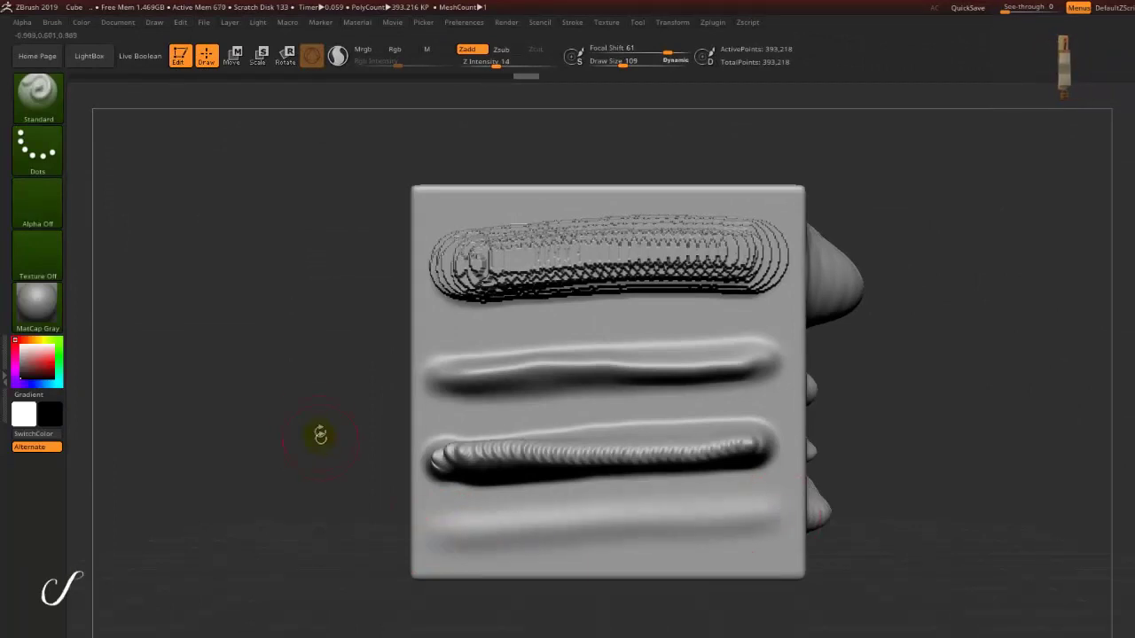
Step: Rotate the cube to a side view so the stroke bumps protrude from its profile
drag(335, 475, 289, 398)
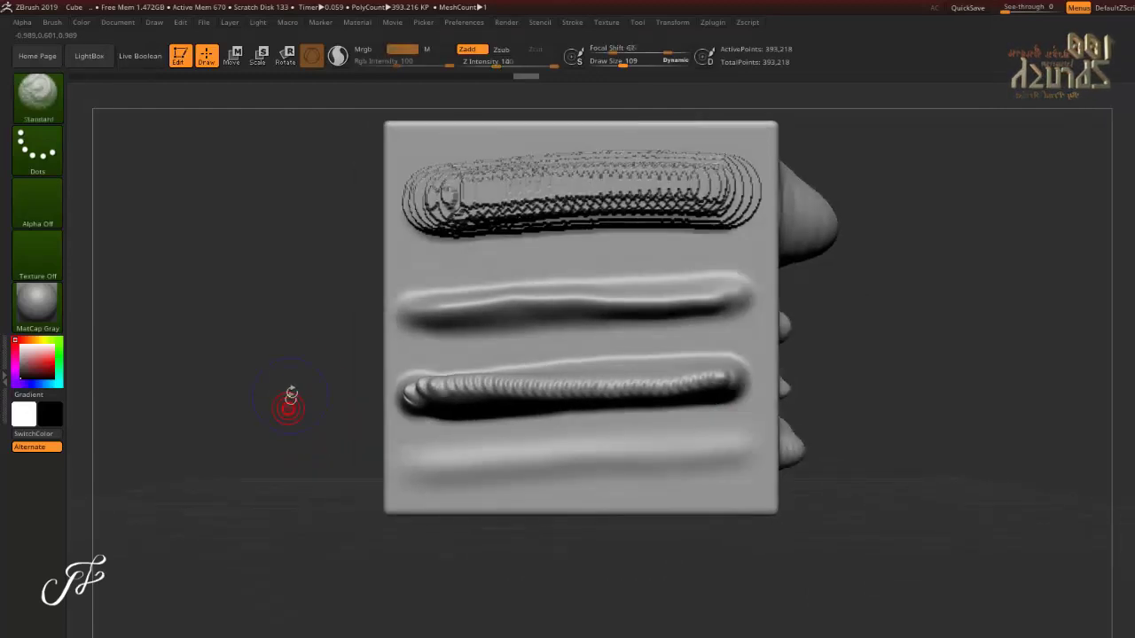
click(387, 391)
drag(353, 499, 417, 470)
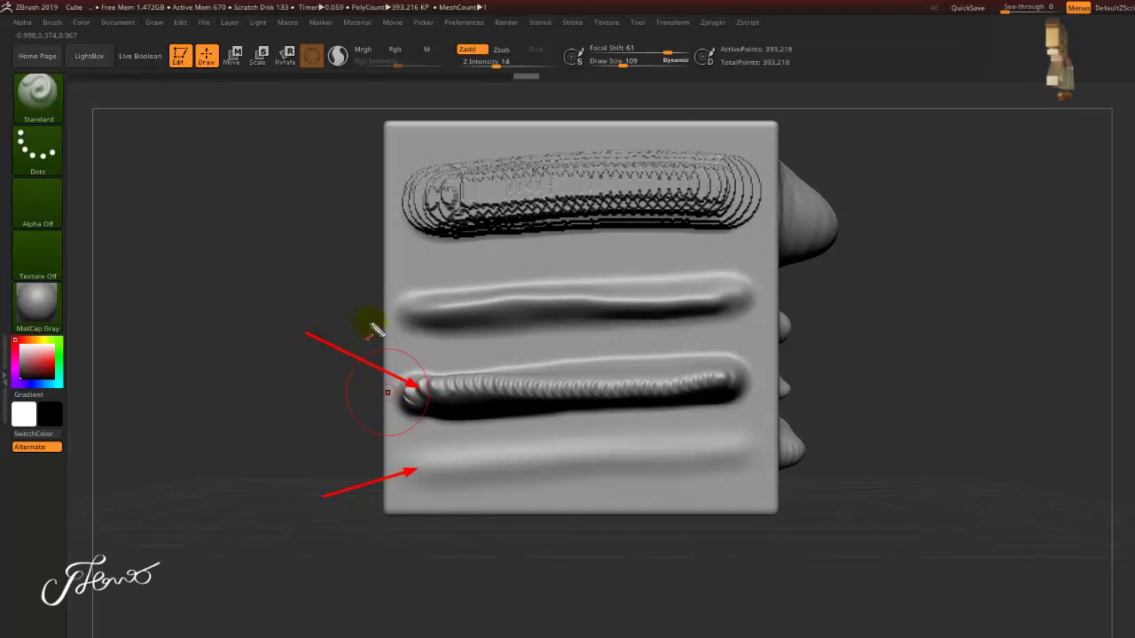
shift+drag(292, 380, 345, 391)
click(912, 452)
drag(949, 456, 740, 467)
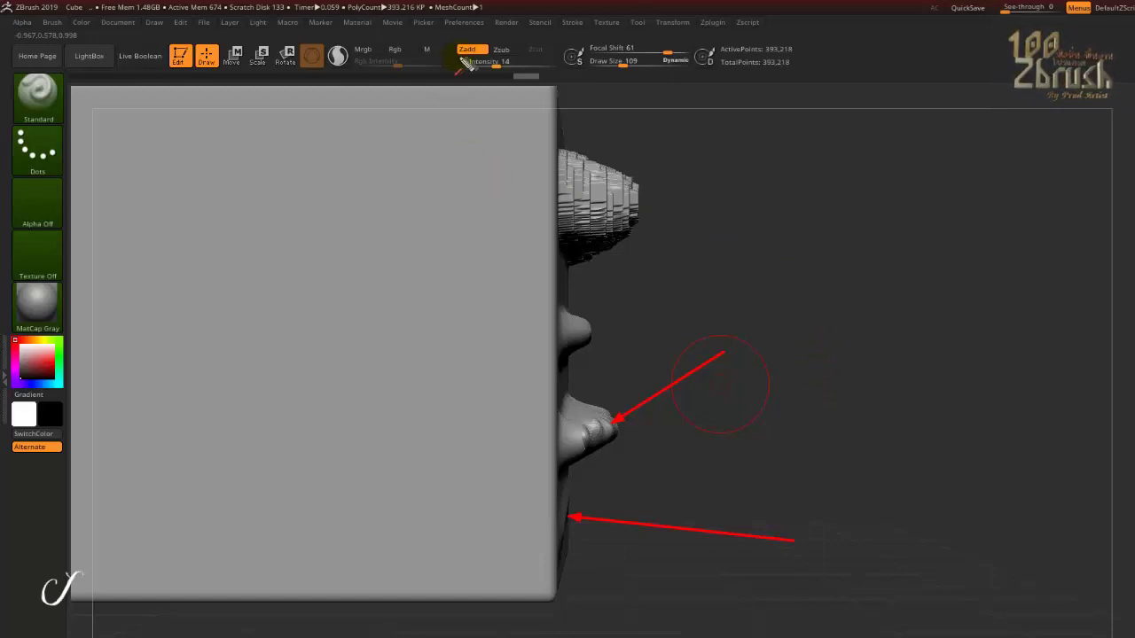
Step: Rotate the cube back to a front view showing all four strokes
drag(626, 141, 532, 94)
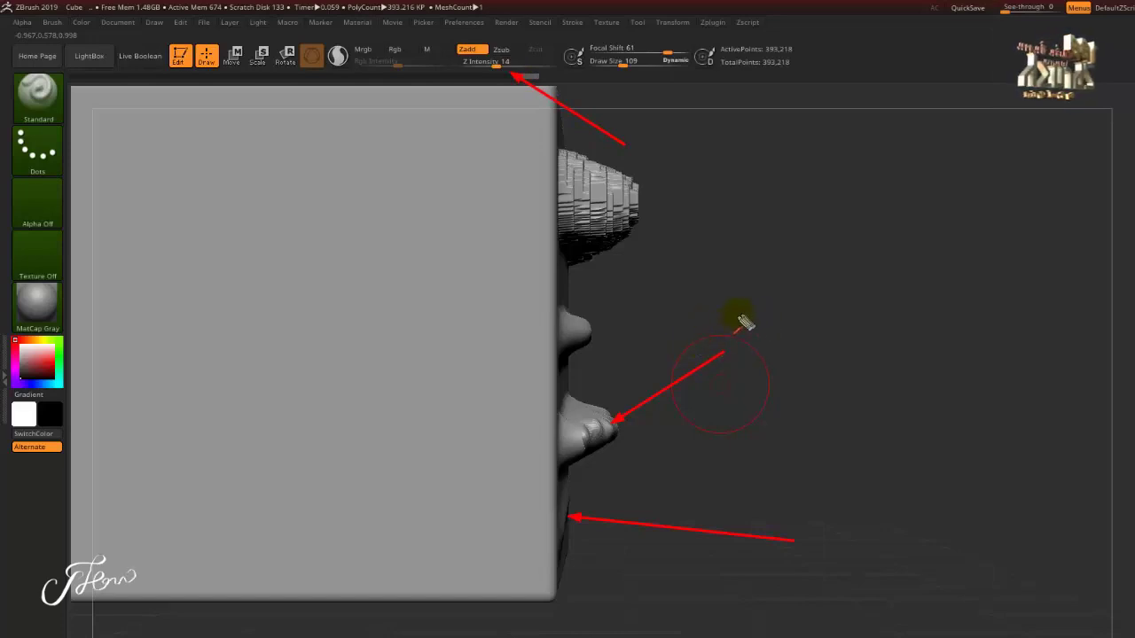
drag(770, 311, 601, 427)
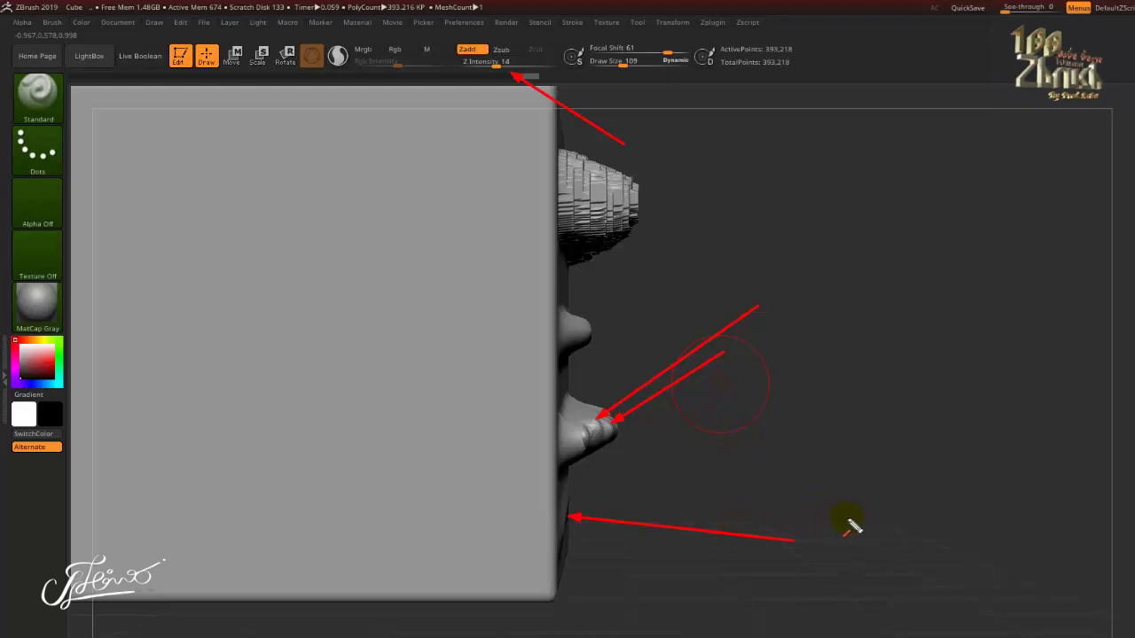
drag(856, 521, 640, 518)
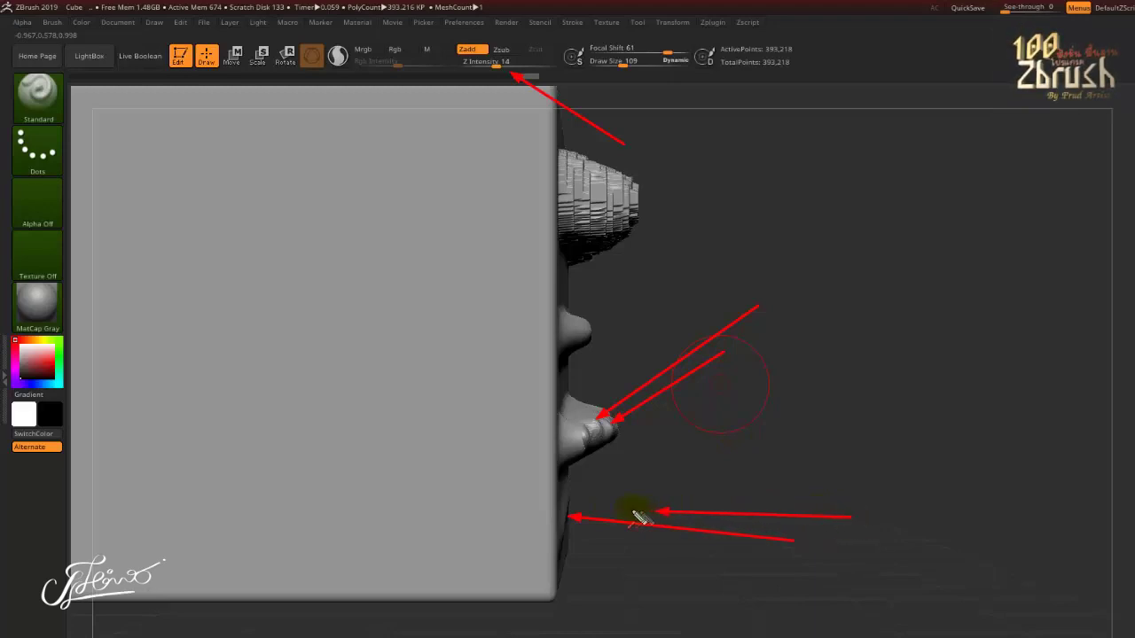
key(Escape)
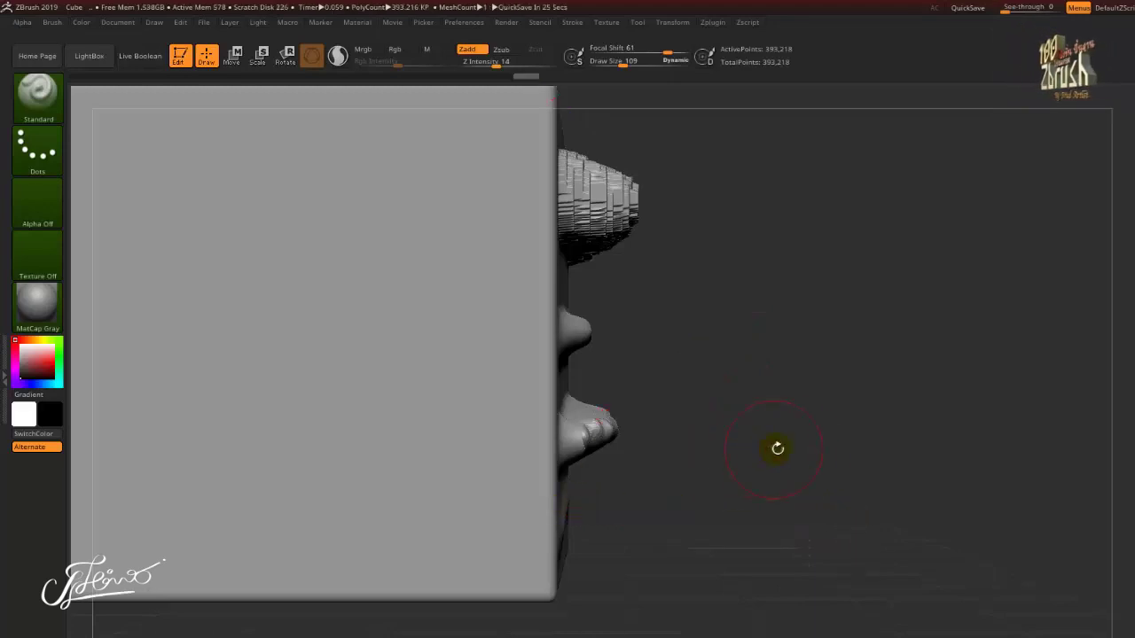